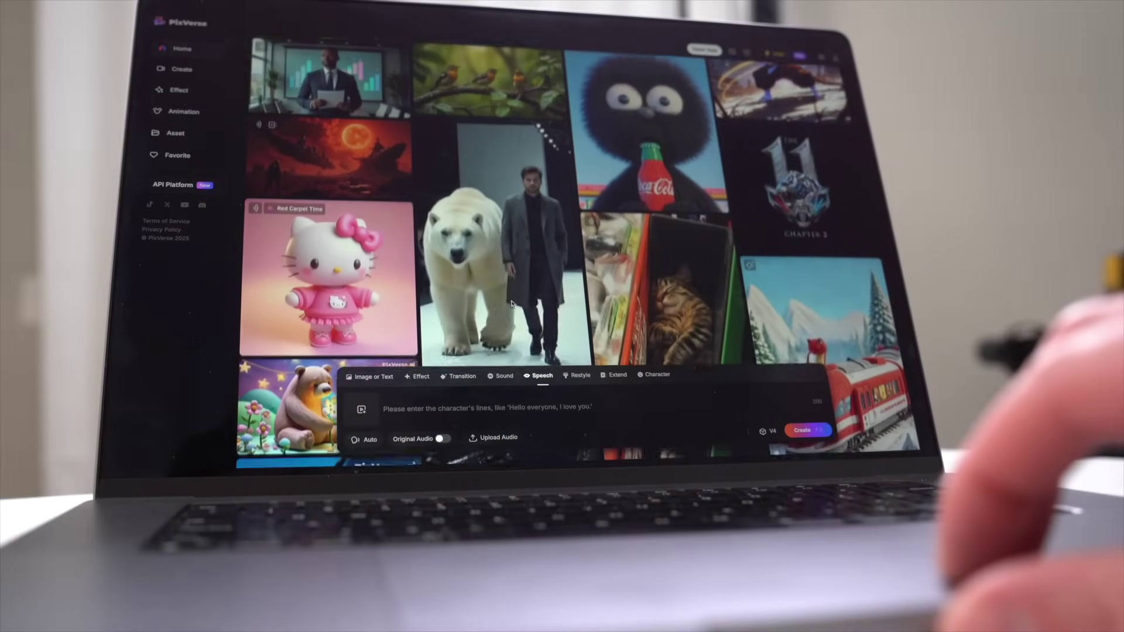
# Scroll down the home page through the Discover gallery of sample videos.
pyautogui.scroll(-2, 512, 303)
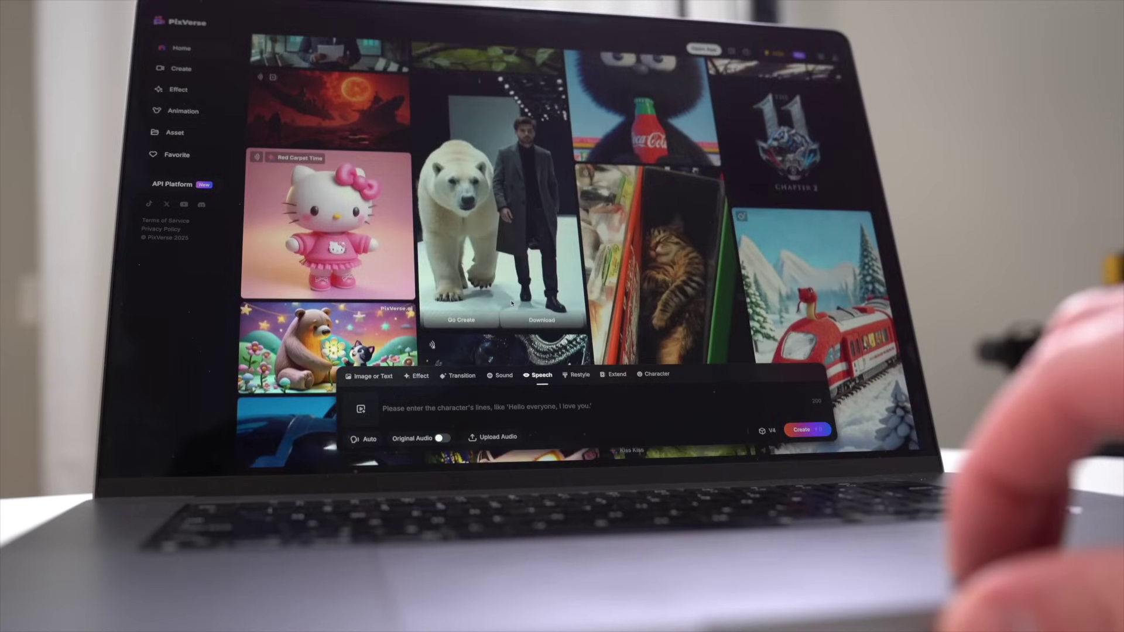
pyautogui.scroll(-3, 512, 303)
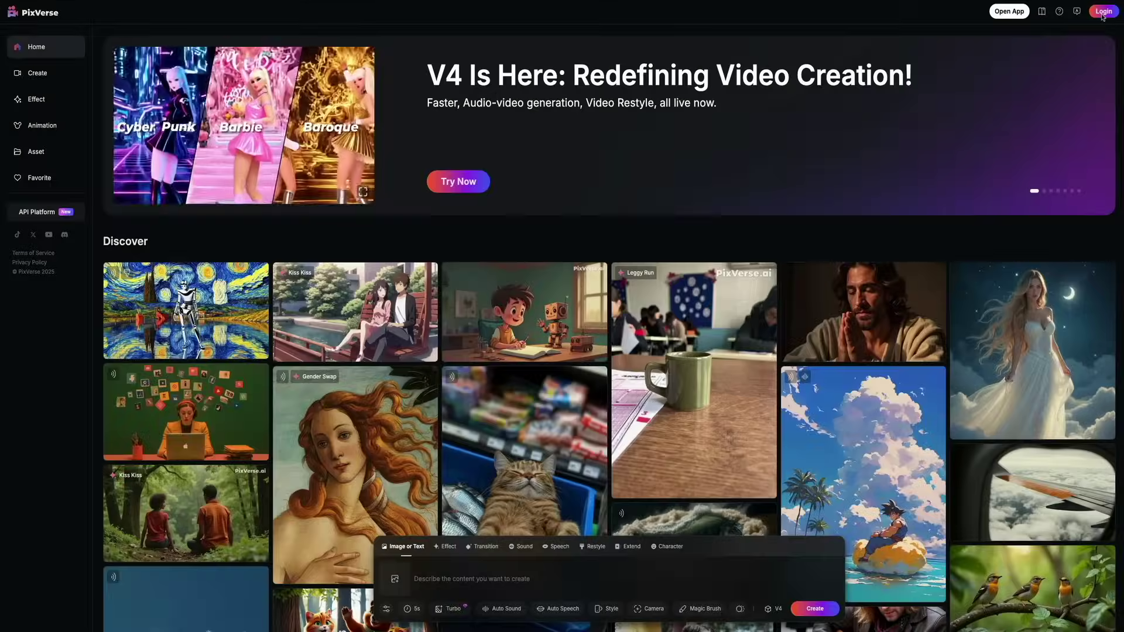
# Open the Welcome to PixVerse sign-in page from the top-right Login button.
pyautogui.click(1102, 12)
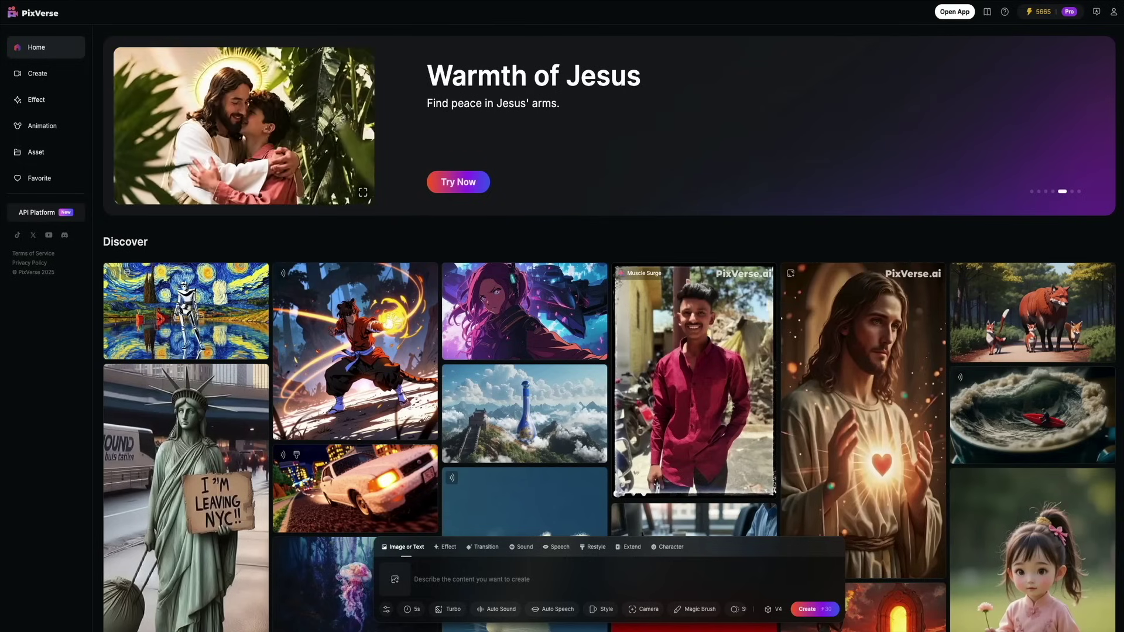
# Open the empty Create page, set to 5s, Turbo and V4 at 30 credits.
pyautogui.click(39, 74)
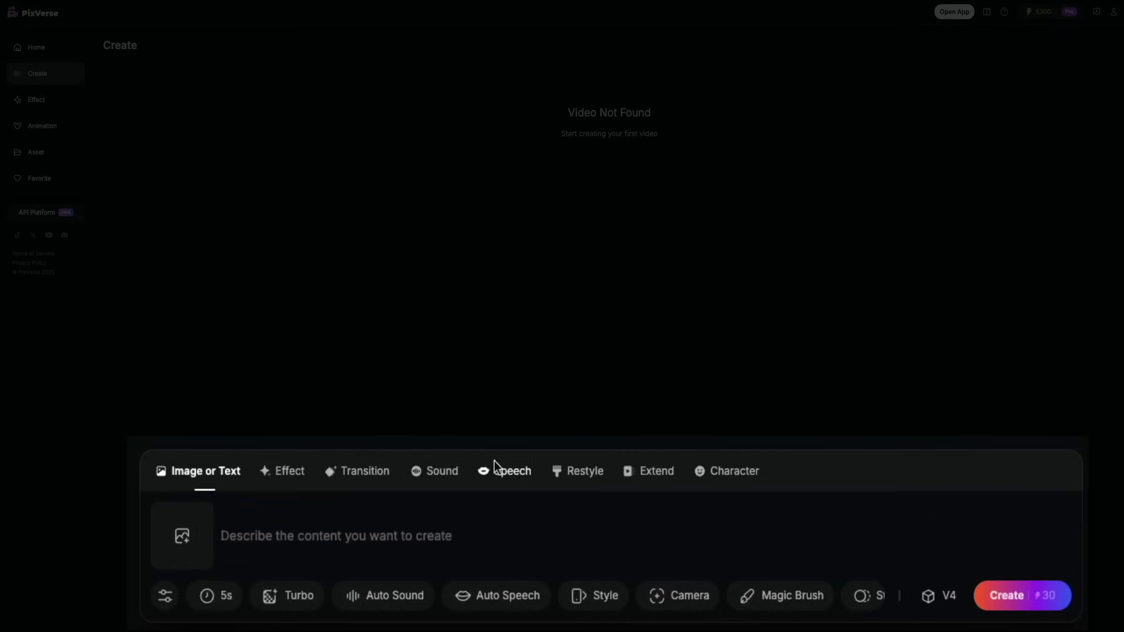
# Paste the frontal wide-shot description of the swimsuit-clad woman, cliffs and turquoise lagoon.
pyautogui.click(256, 535)
pyautogui.write('Frontal wide shot: A Scandinavian woman in a sleek white swimsuit stands tall, gazing directly at the camera. She’s framed by rugged cliffs and a turquoise lagoon in the background. The sun shines brightly, creating a natural glow on her skin and the water around her. cinematic, striking, serene')
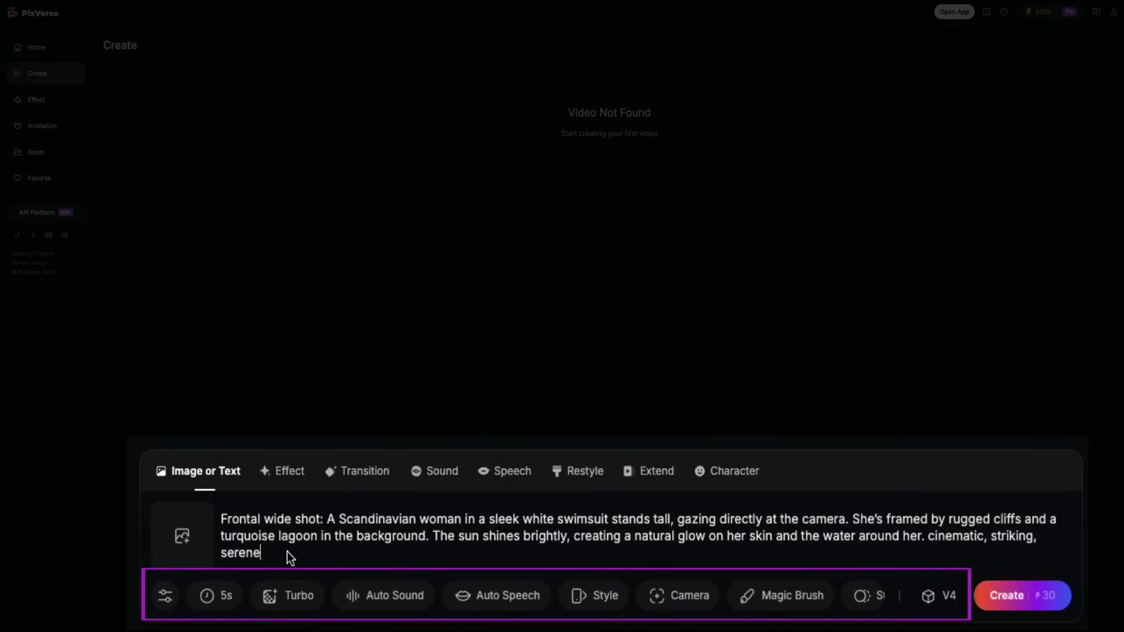
pyautogui.click(170, 603)
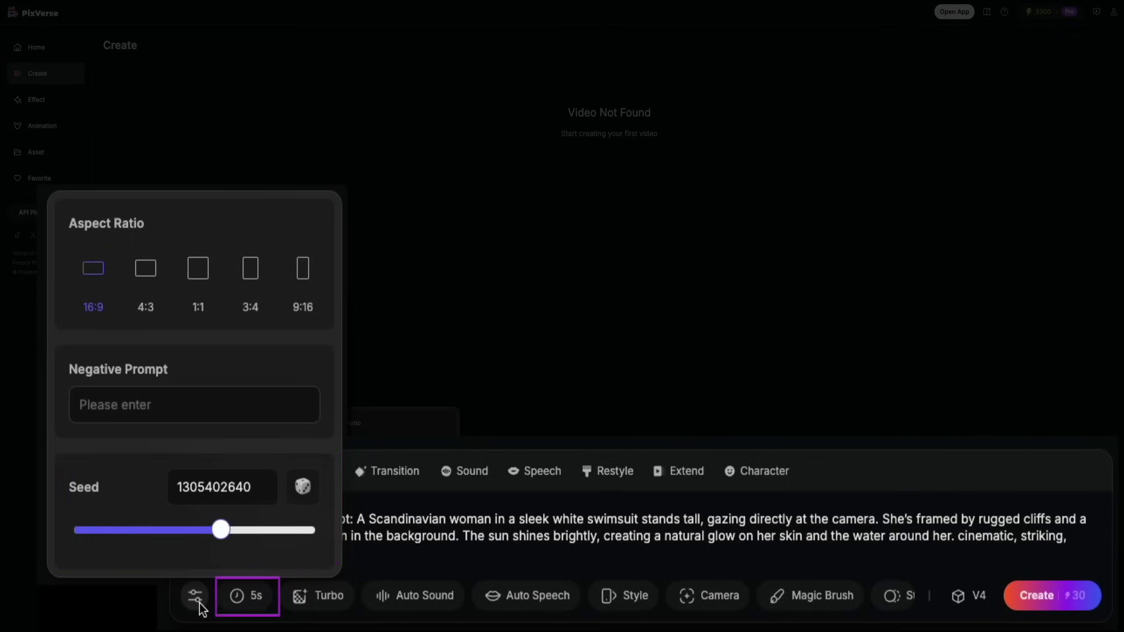
# Review the 5s duration options and the Turbo, 540P, 720P and 1080P resolutions.
pyautogui.click(253, 603)
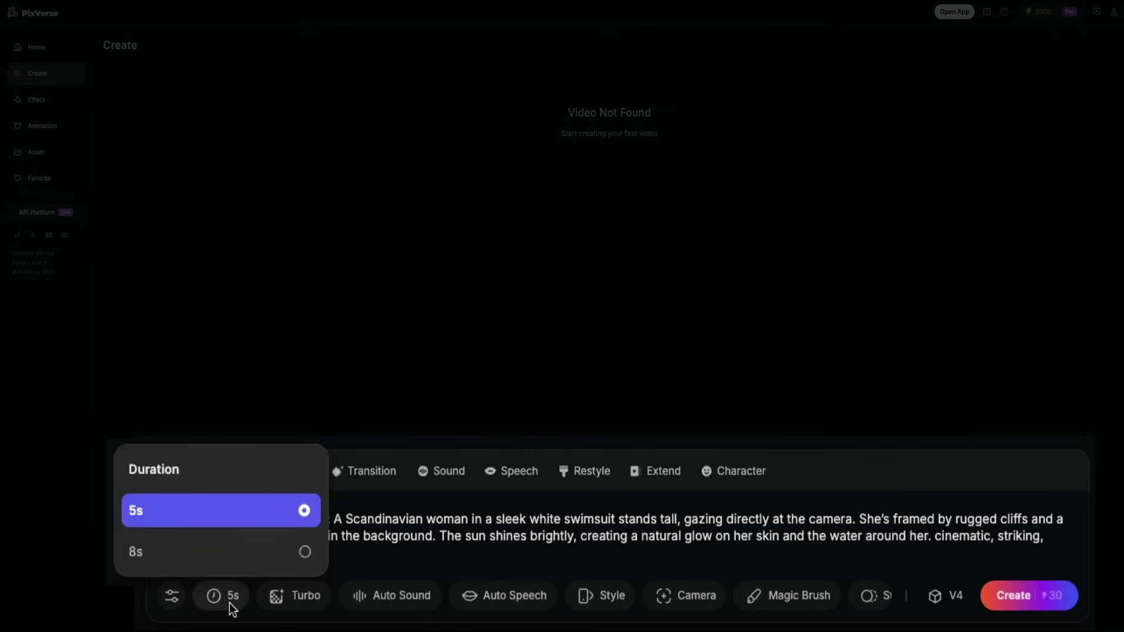
pyautogui.click(303, 603)
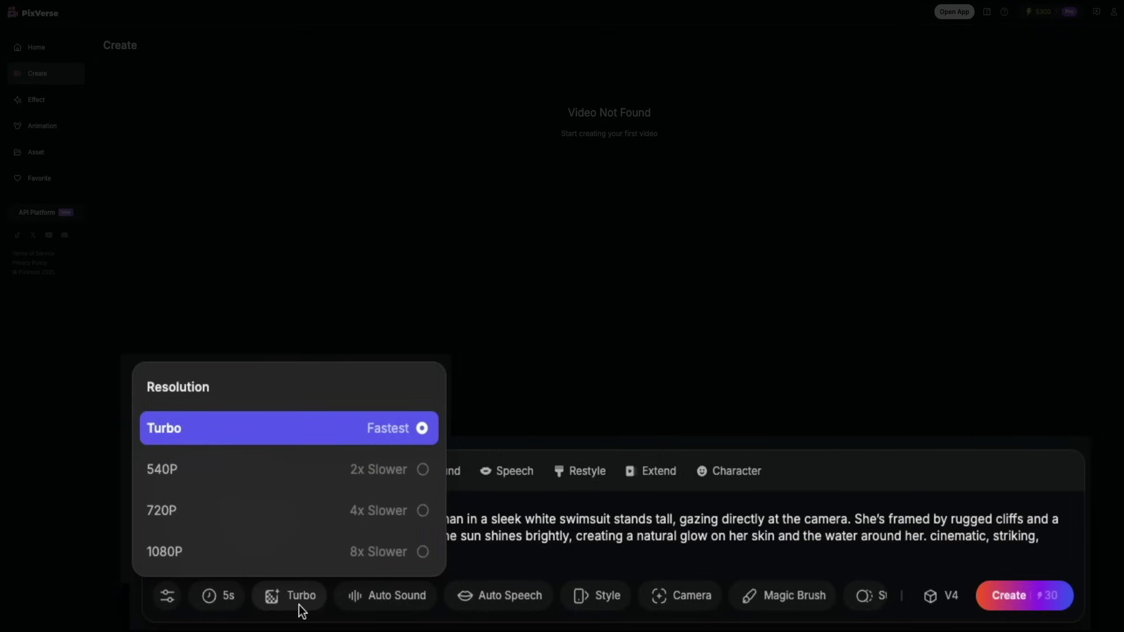
# Add the Auto Speech line 'This is your private beach. Welcome to paradise.'.
pyautogui.click(511, 608)
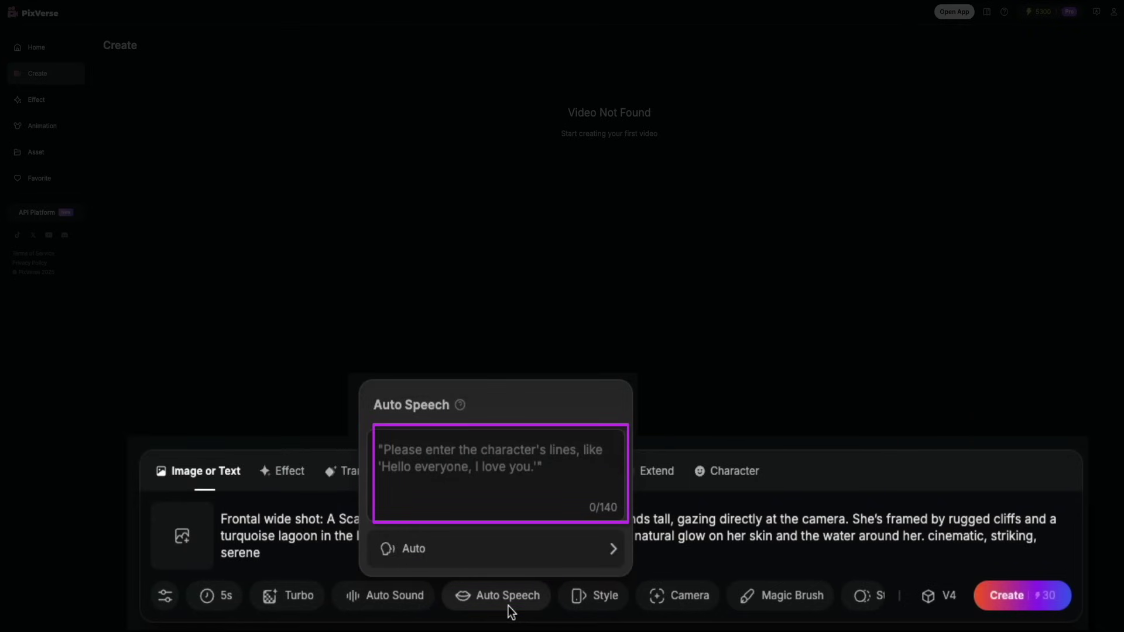
pyautogui.click(398, 454)
pyautogui.write('Thi')
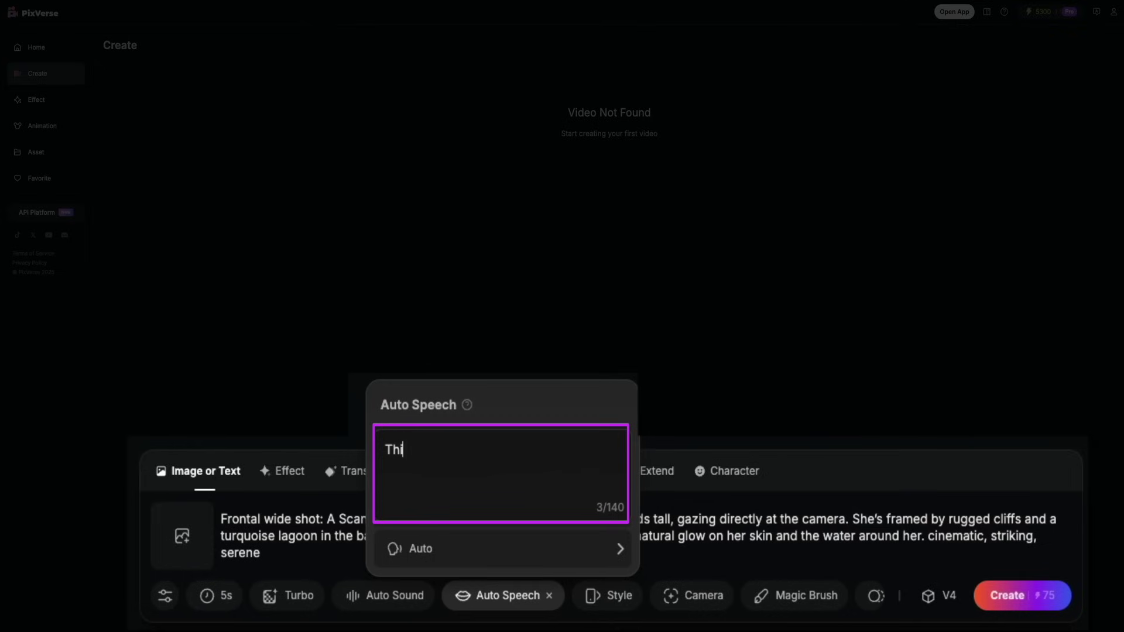
pyautogui.write('s is your private')
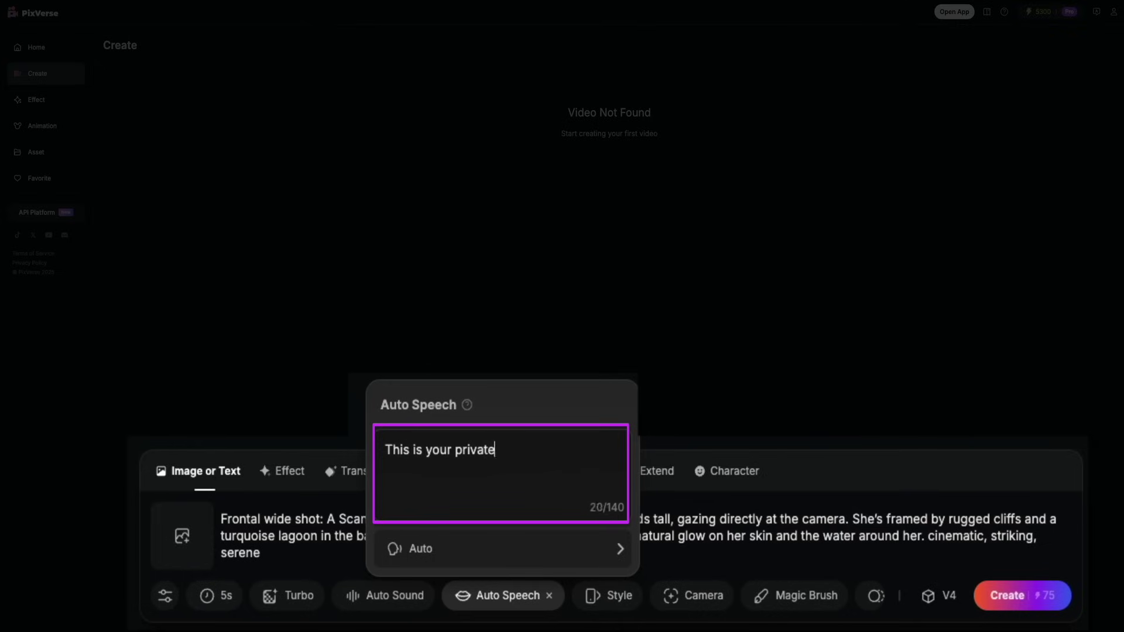
pyautogui.write(' beach. Welcome to paradis')
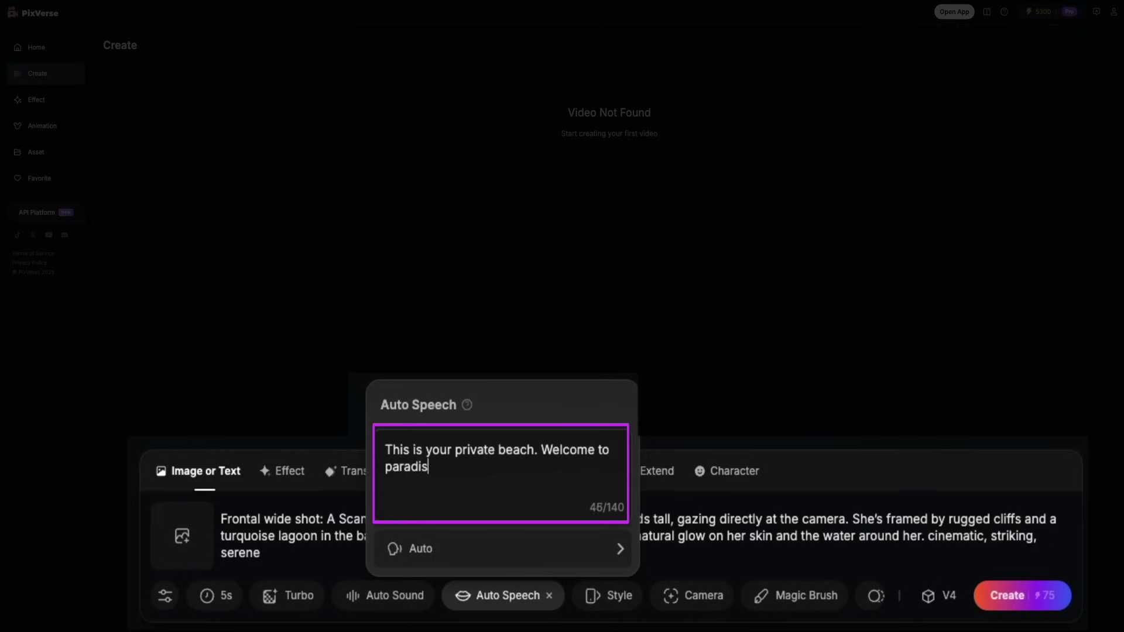
pyautogui.write('e.')
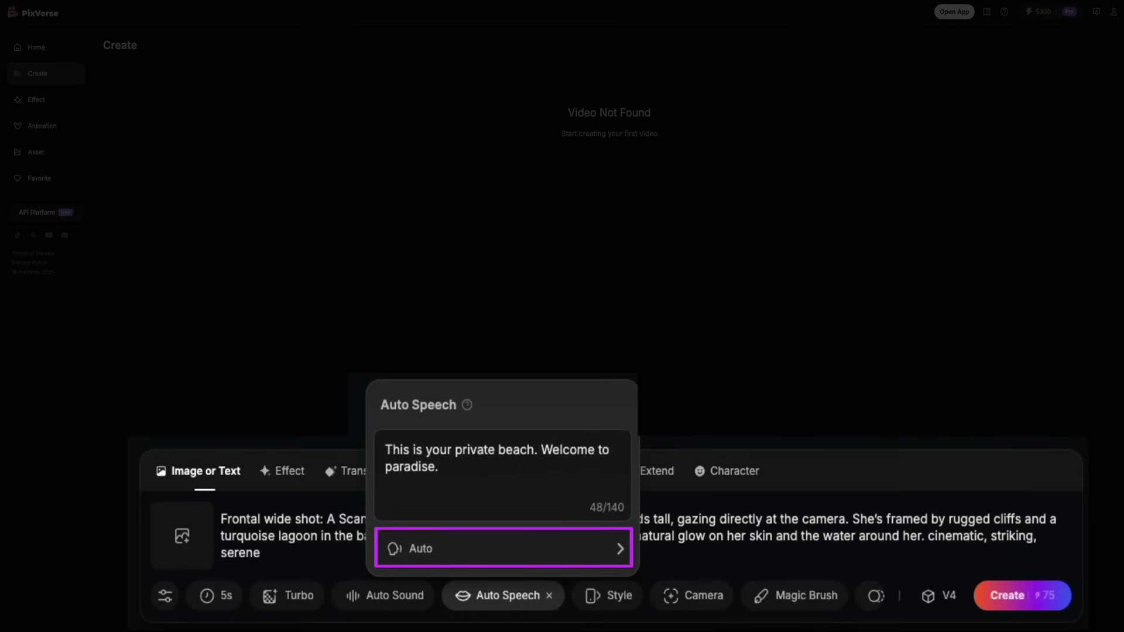
# Open the Auto Speech voice list and scroll through the available voices.
pyautogui.click(557, 552)
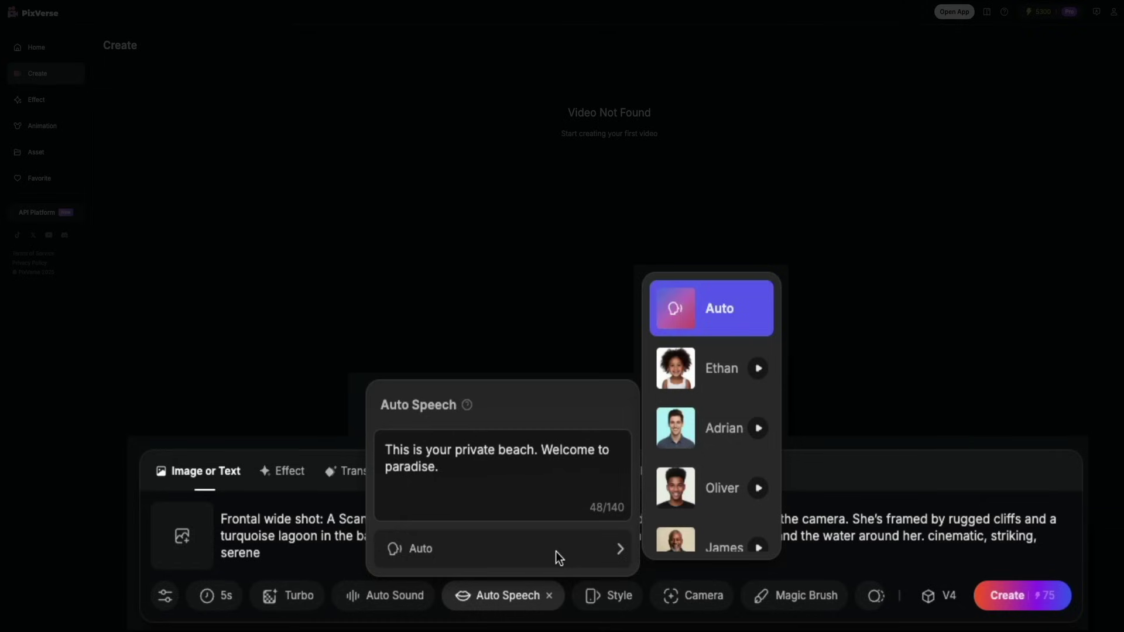
pyautogui.scroll(-1, 714, 418)
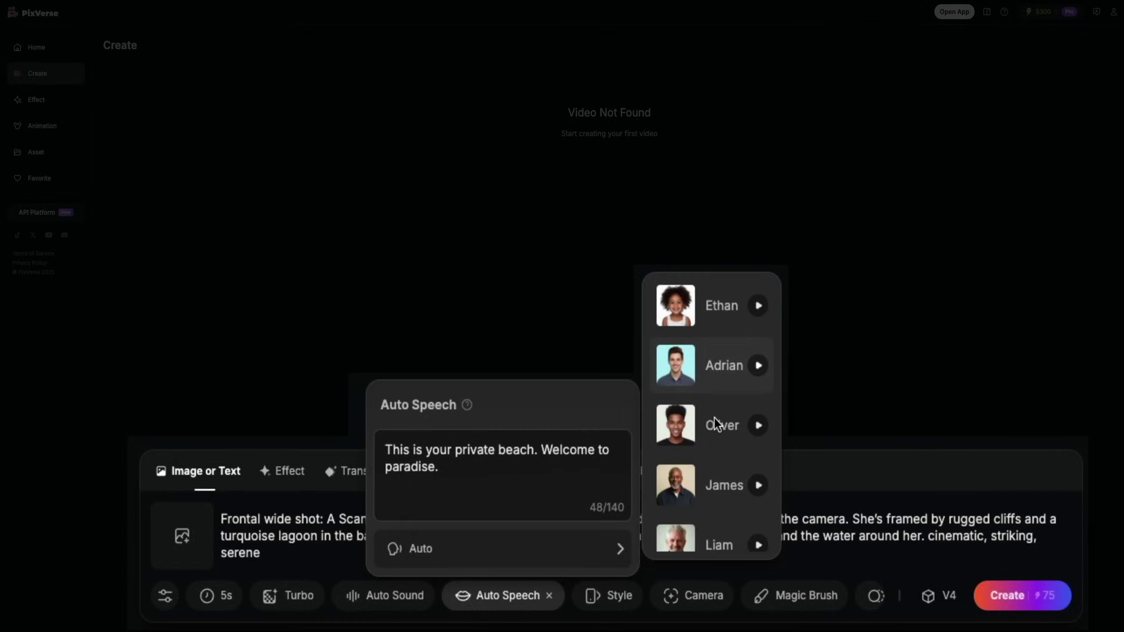
pyautogui.scroll(-4, 714, 419)
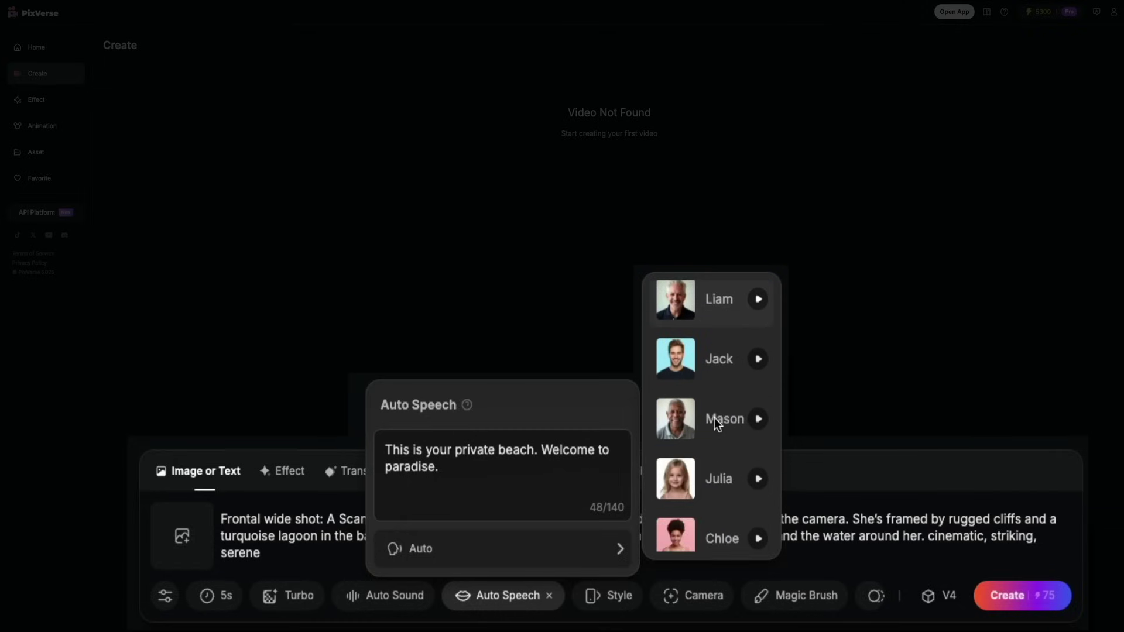
pyautogui.scroll(-2, 715, 418)
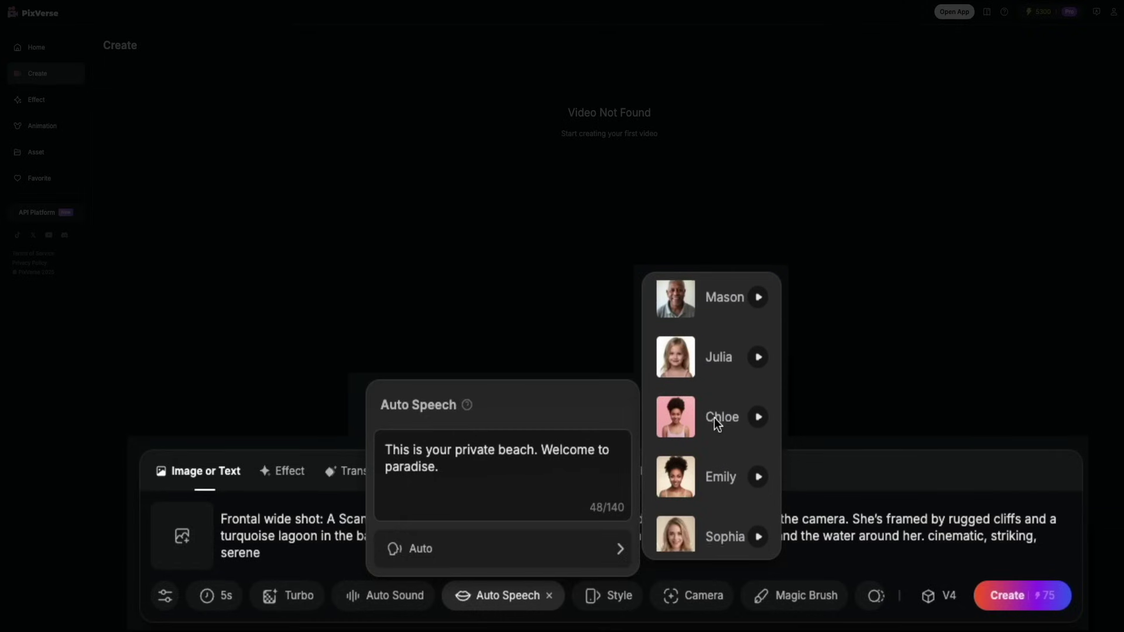
pyautogui.scroll(-1, 714, 418)
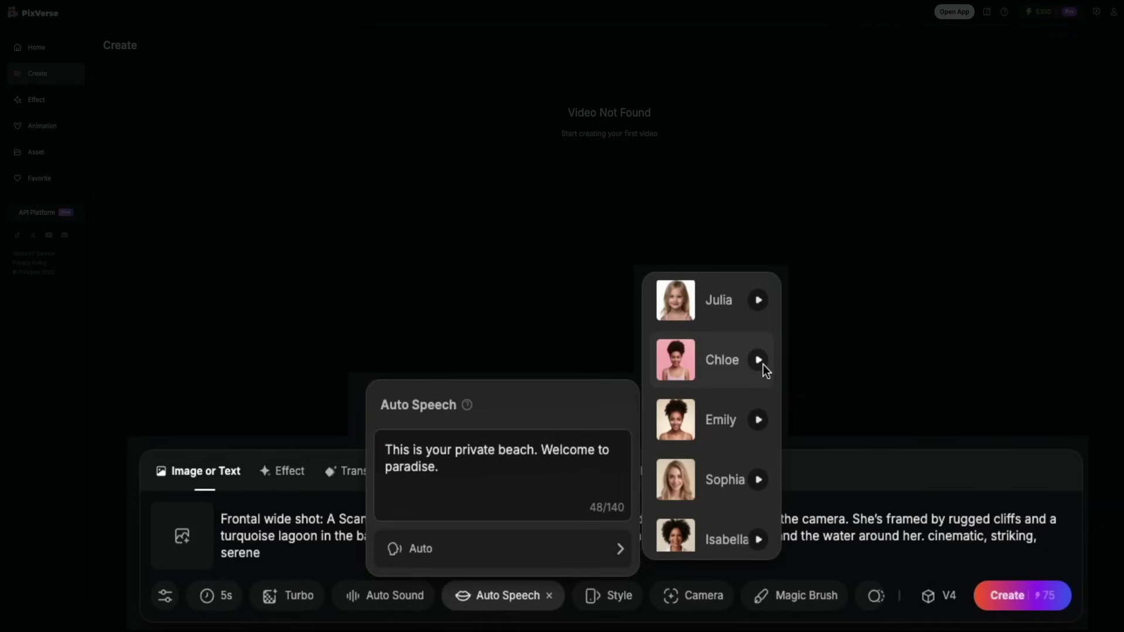
# Choose Chloe as the voice for the private-beach spoken line.
pyautogui.click(716, 370)
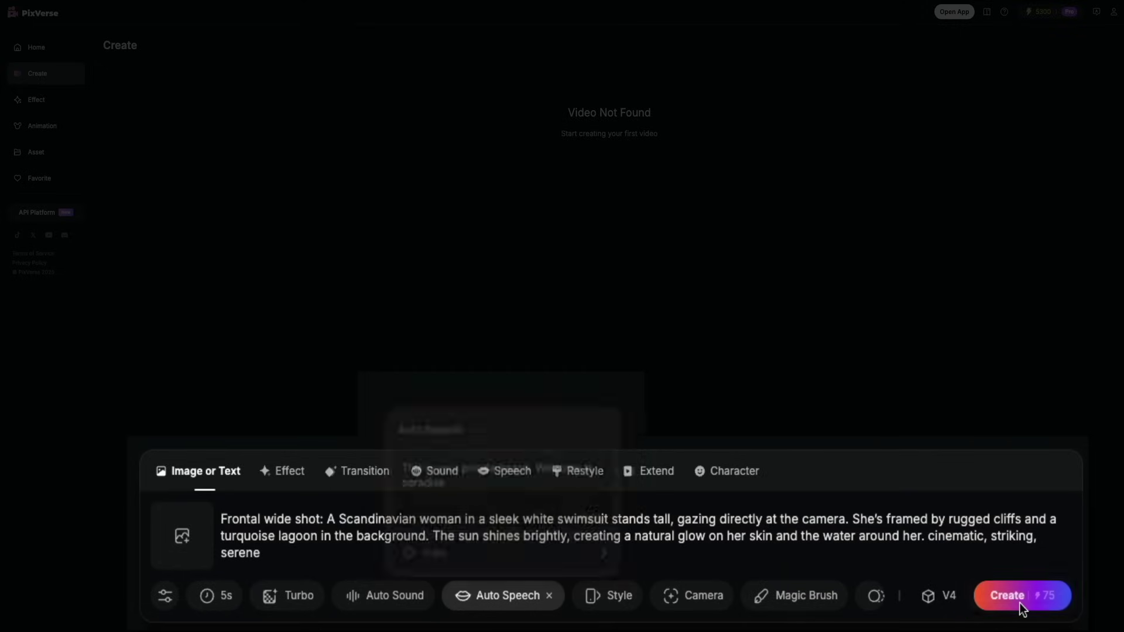
# Generate the 5-second swimsuit-and-lagoon clip for 75 credits.
pyautogui.click(812, 612)
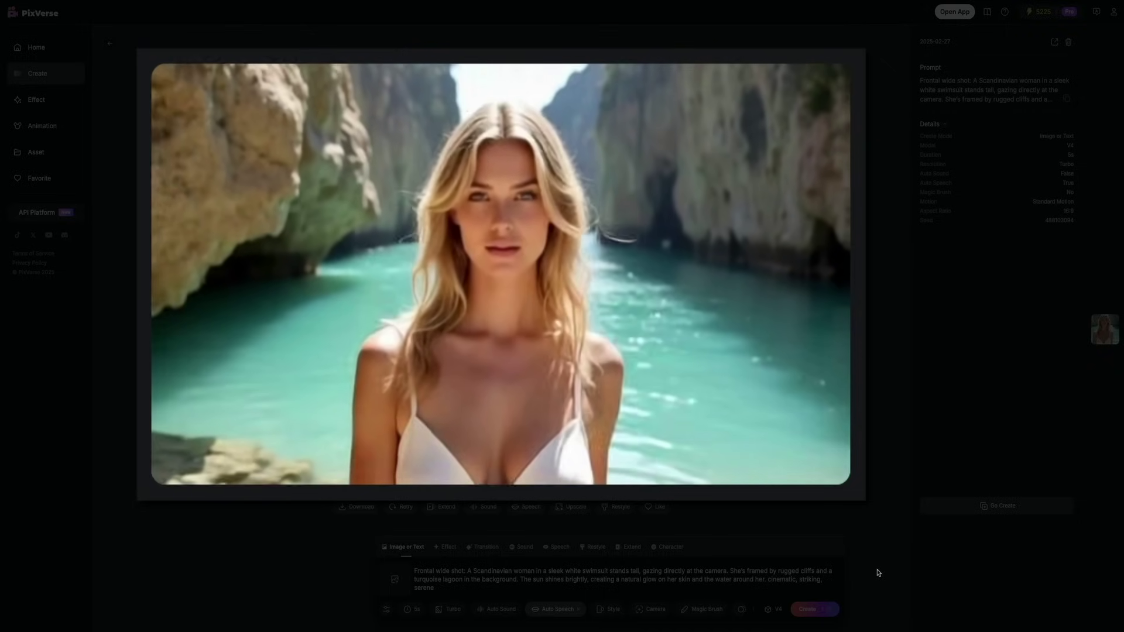
# Close the enlarged lagoon video preview to return to its detail view.
pyautogui.click(877, 570)
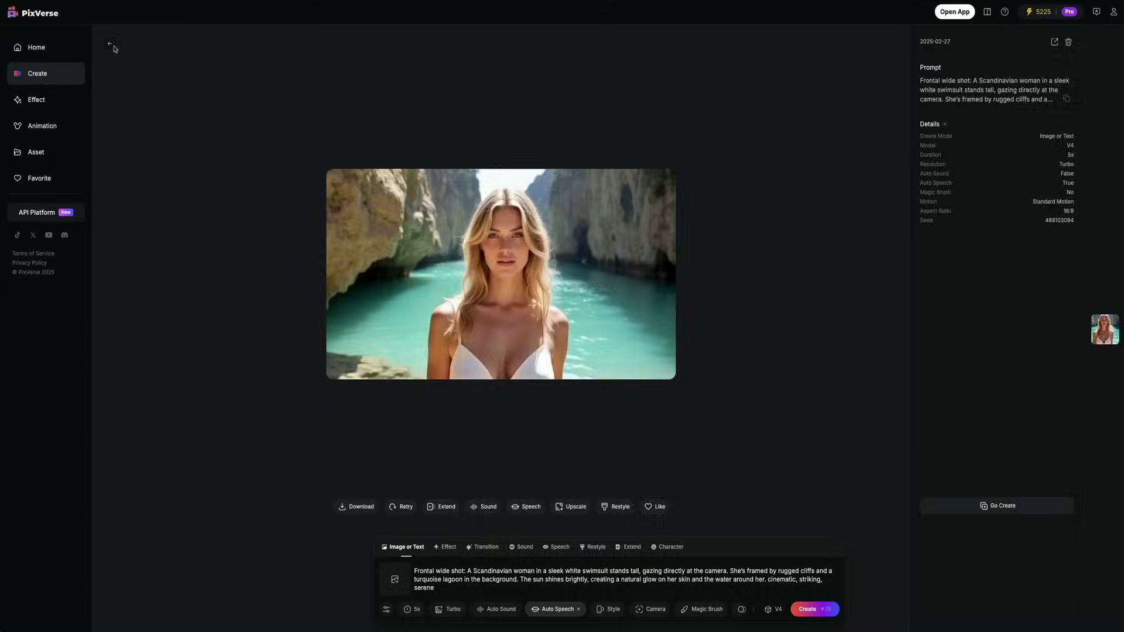
# Go back from the lagoon clip's details to the Create page grid.
pyautogui.click(117, 47)
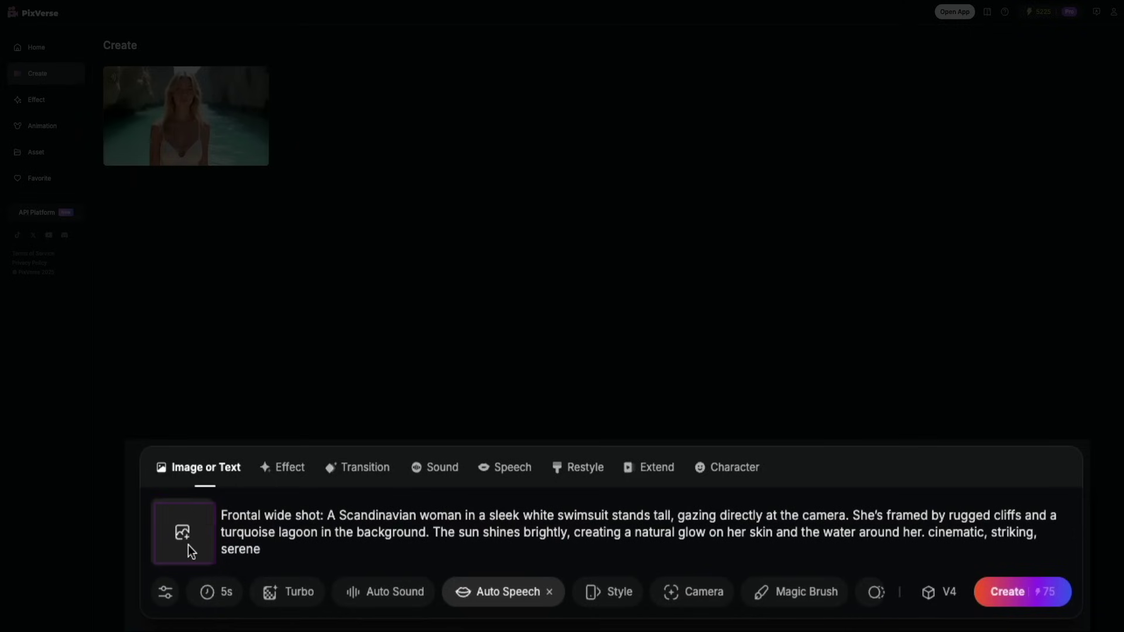
# Upload the Del Mar sunset PNG from Downloads as the reference image.
pyautogui.click(398, 589)
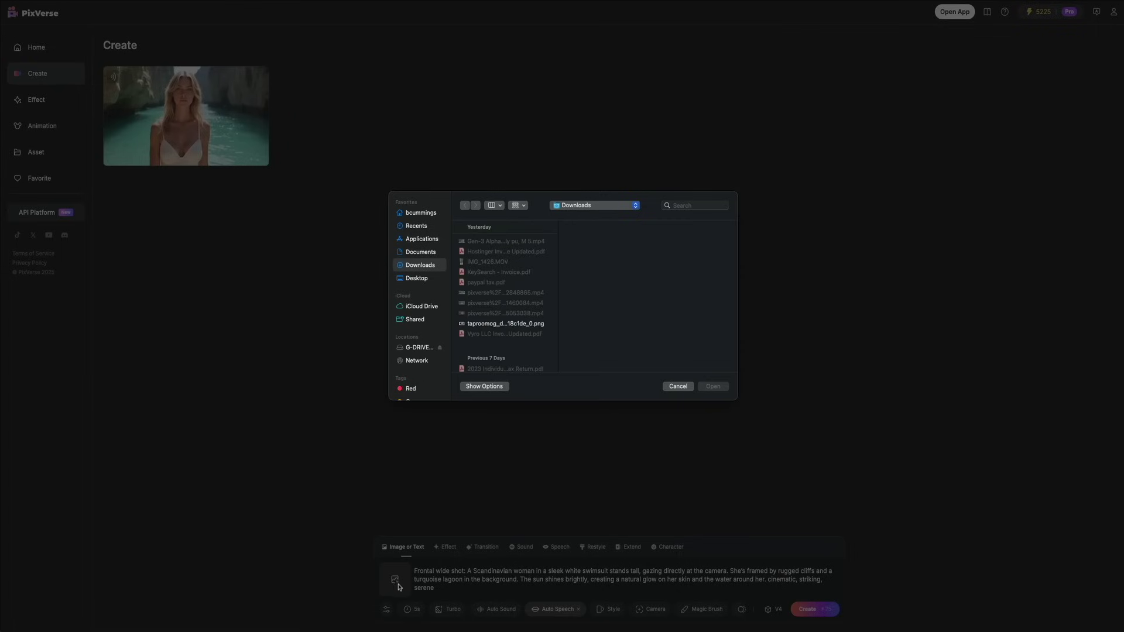
pyautogui.click(497, 325)
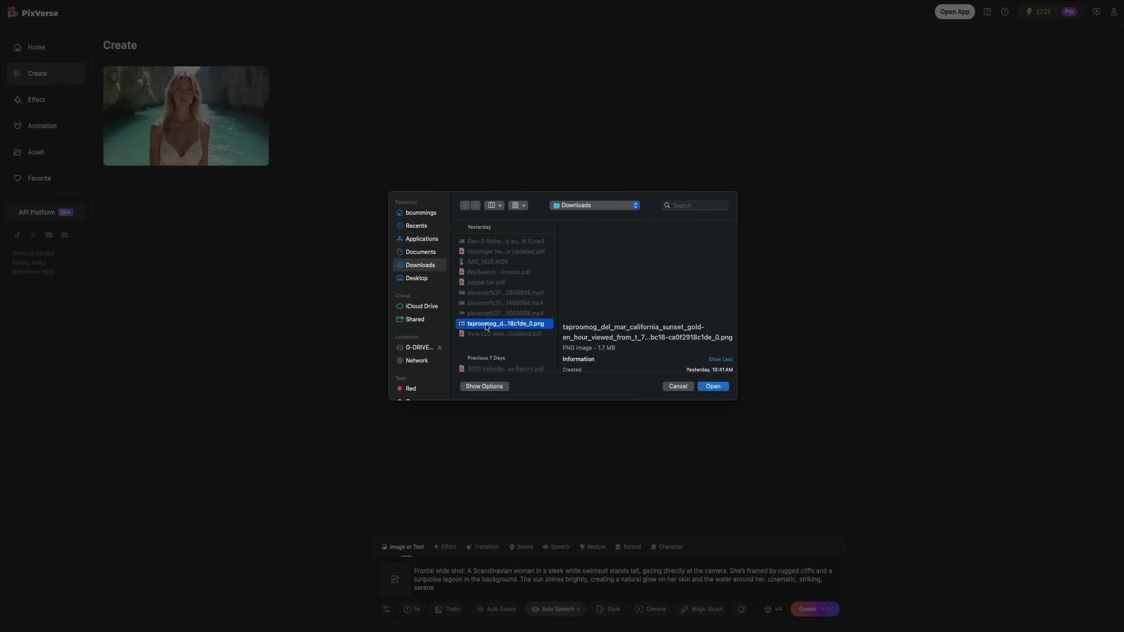
pyautogui.click(713, 386)
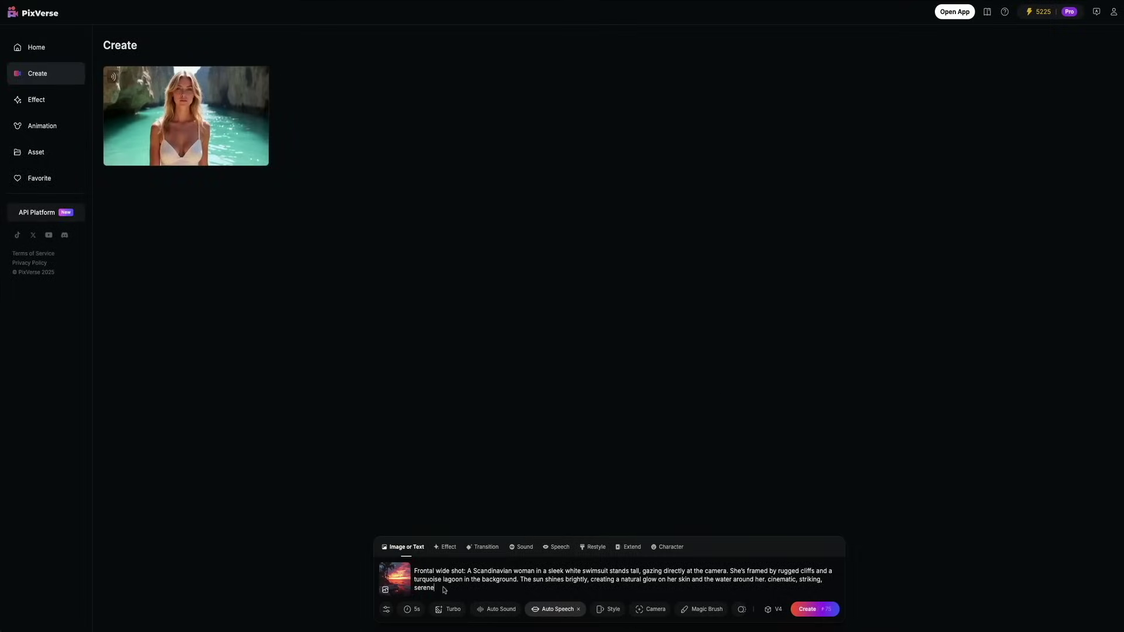
# Replace the old prompt with 'Breathtaking sunset over the ocean'.
pyautogui.moveTo(435, 588); pyautogui.dragTo(448, 562)
pyautogui.write('Breathtaking sunset over the ocean')
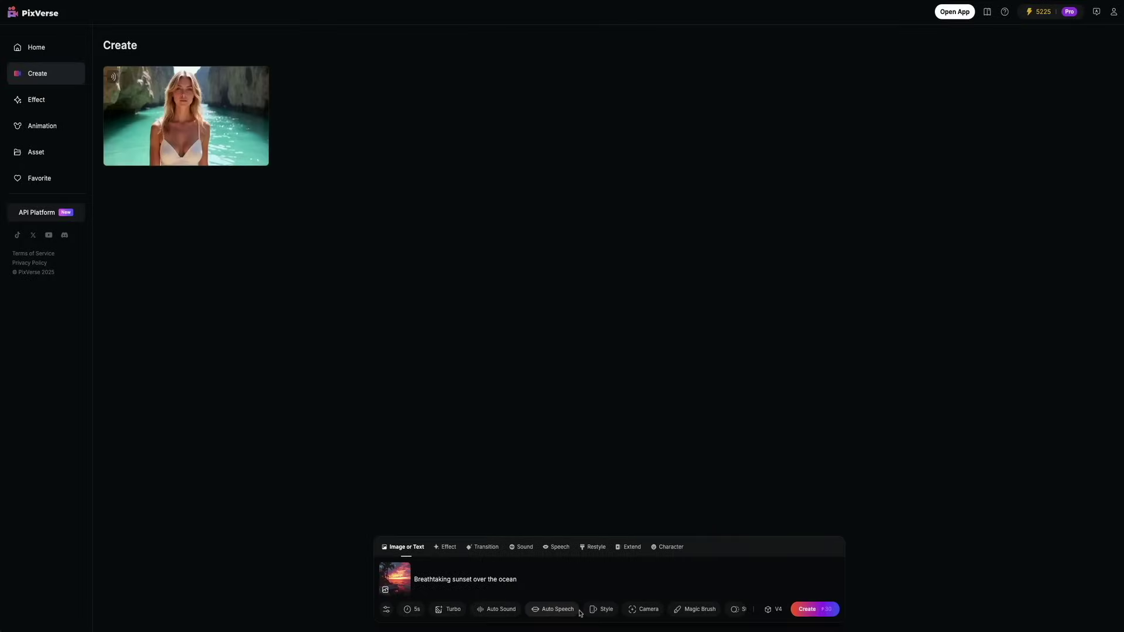
# Turn on Auto Sound with the description 'the sound of waves crashing'.
pyautogui.click(494, 620)
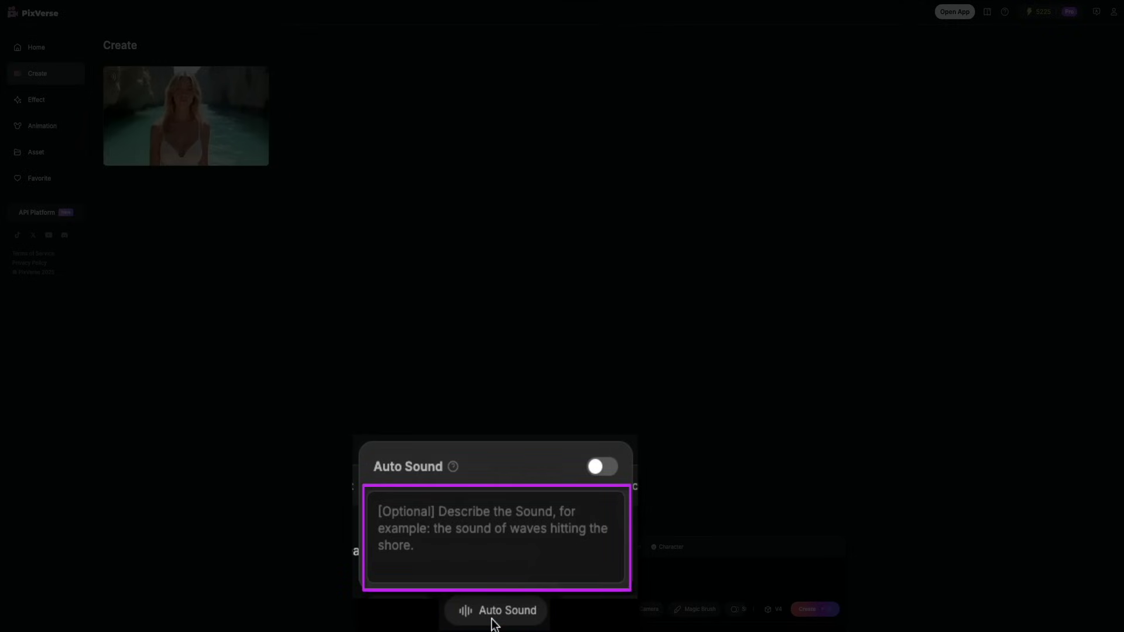
pyautogui.click(419, 531)
pyautogui.write('the soun')
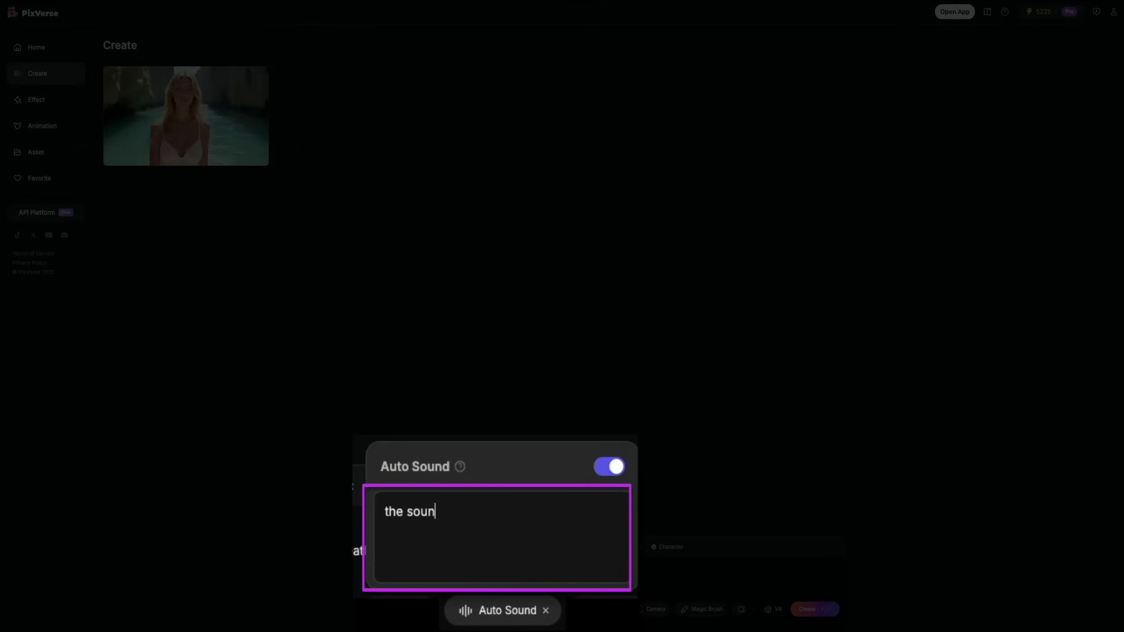
pyautogui.write('d of waves cra')
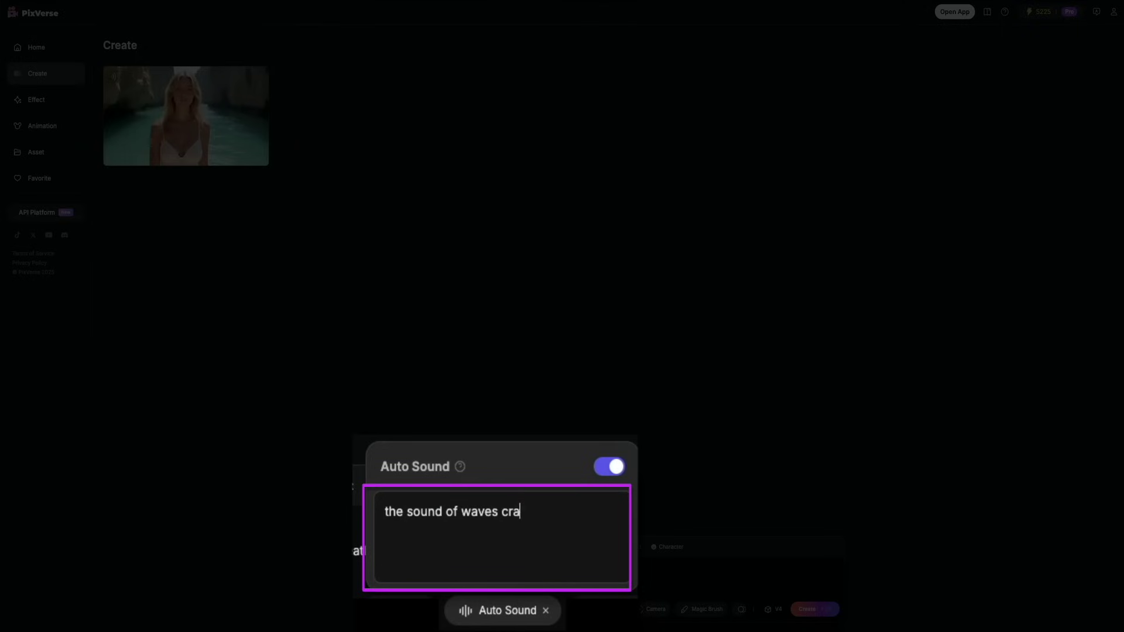
pyautogui.write('shing')
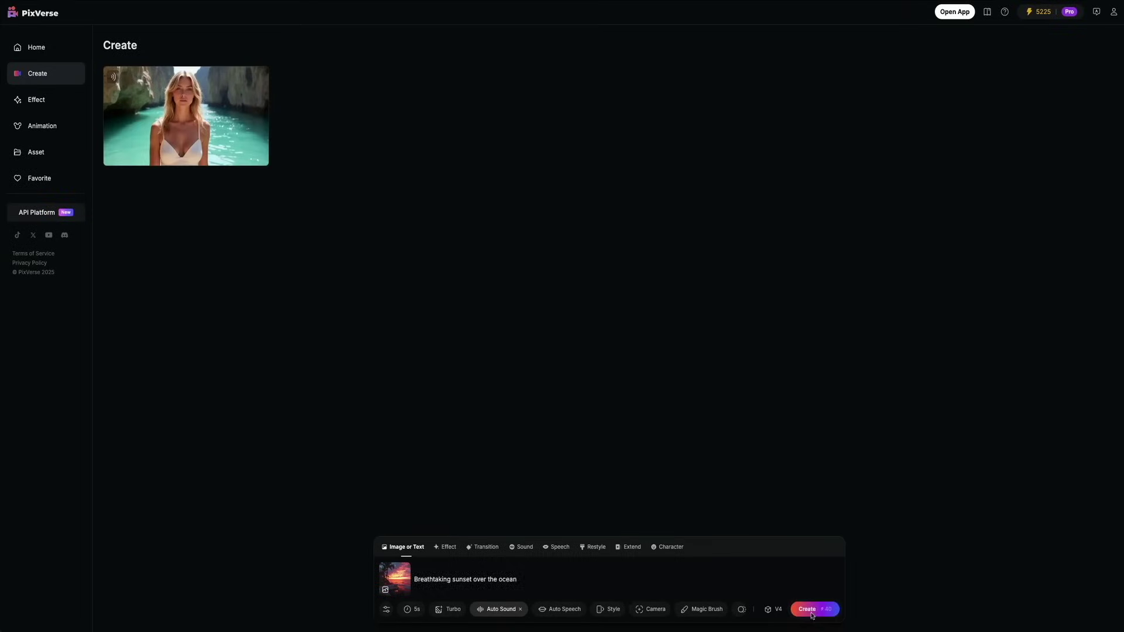
# Generate the 5-second 'Breathtaking sunset over the ocean' clip with Auto Sound.
pyautogui.click(812, 612)
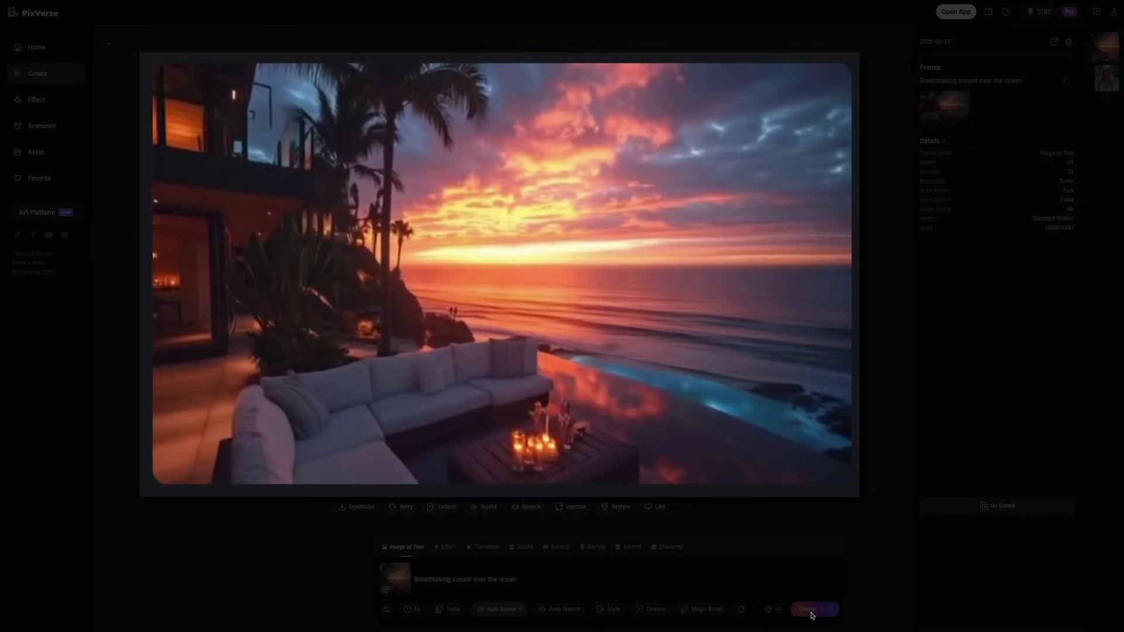
# Close the enlarged sunset clip preview to show its details (V4, 5s, Turbo).
pyautogui.click(811, 616)
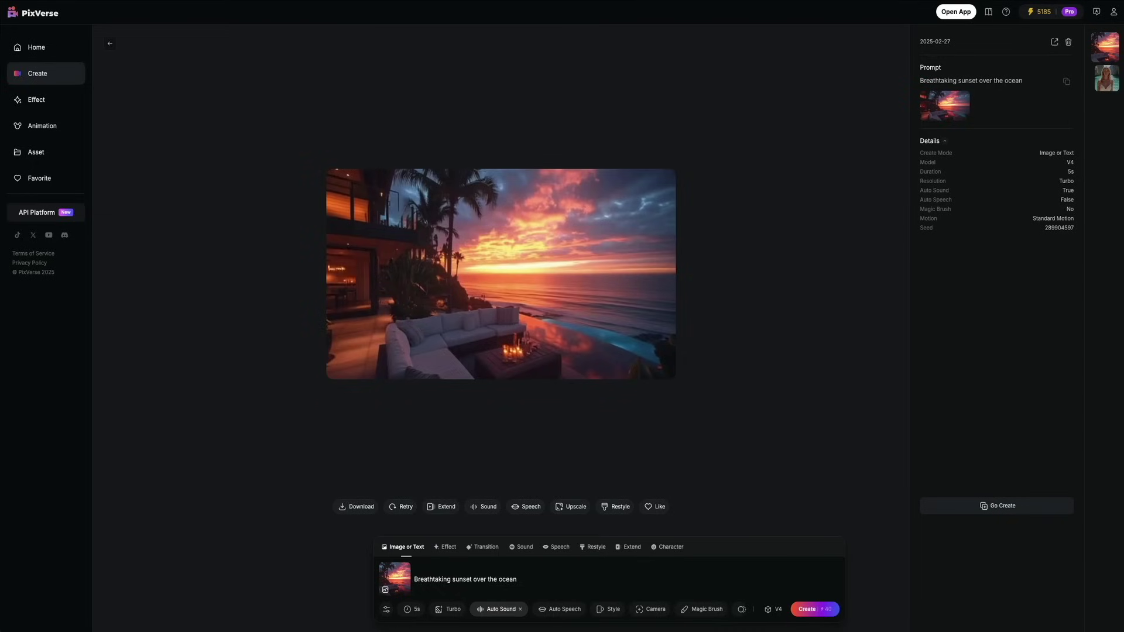
# Return to the Create page to bring up the sunset clip with waves-crashing sound.
pyautogui.click(111, 45)
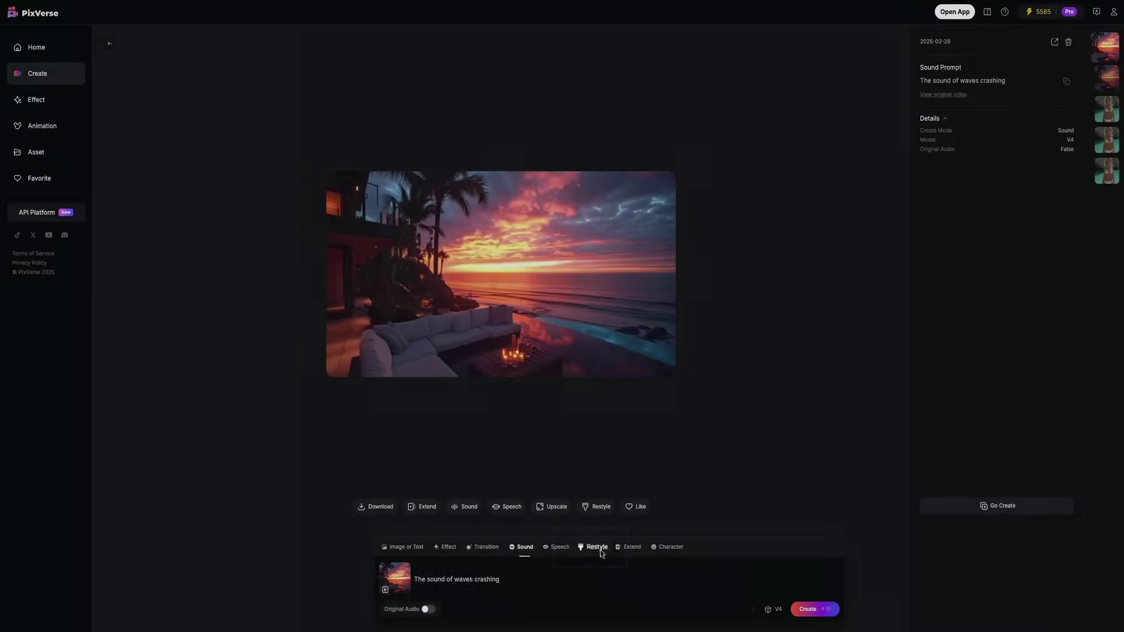
# Choose the Van Gogh style in Restyle, giving the prompt 'Convert video to Van Gogh style'.
pyautogui.click(598, 549)
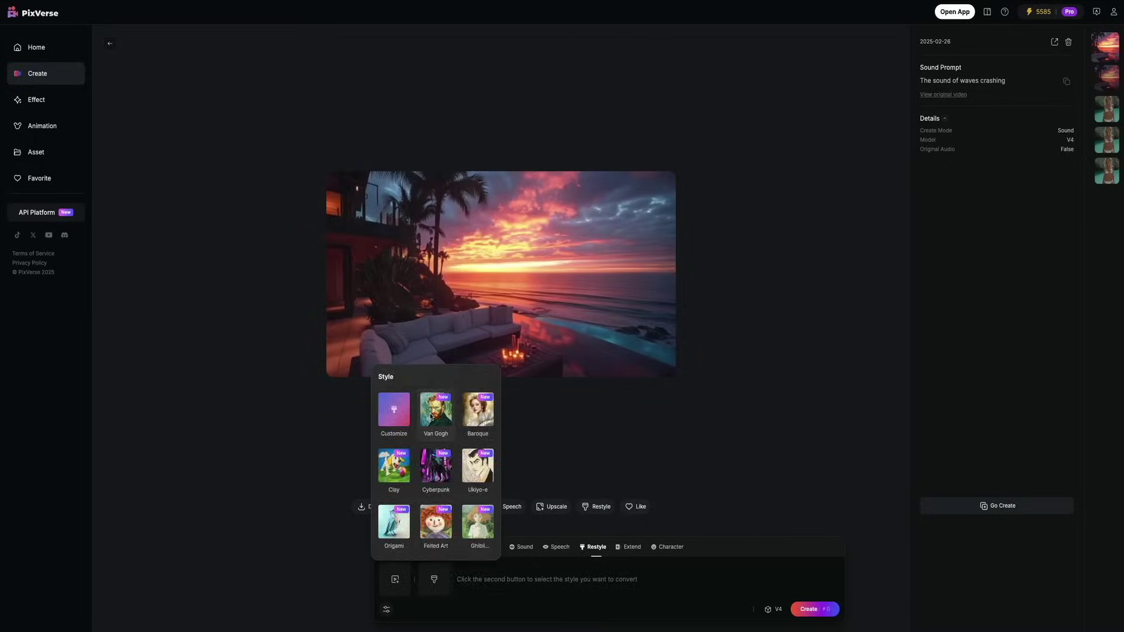
pyautogui.click(431, 416)
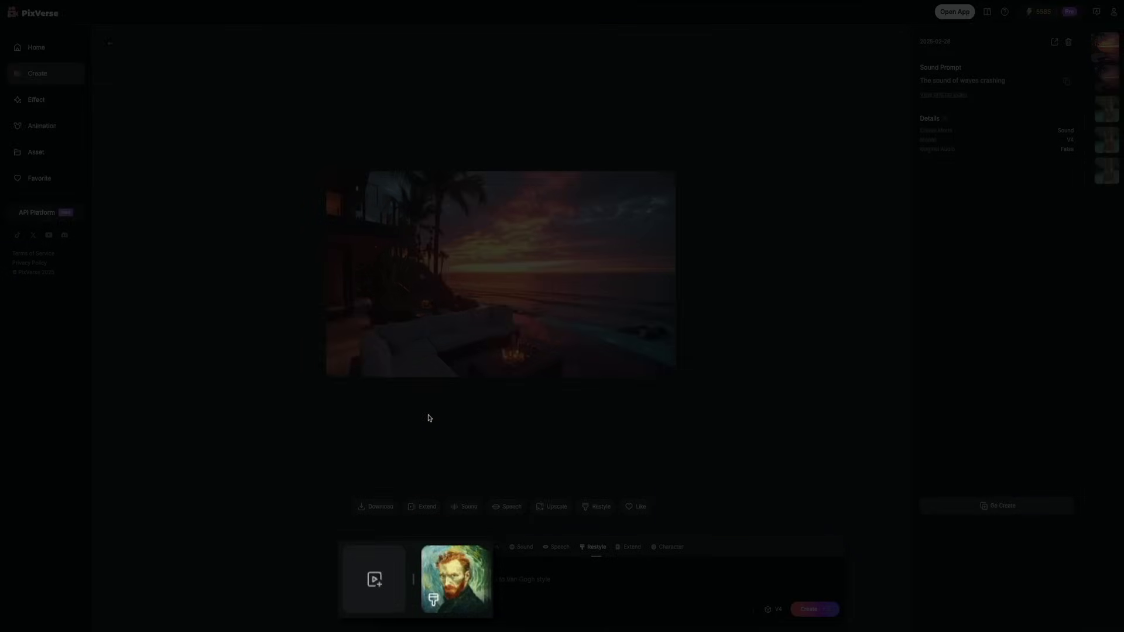
# Upload the pixverse MP4 from Downloads as the Restyle source video.
pyautogui.click(364, 576)
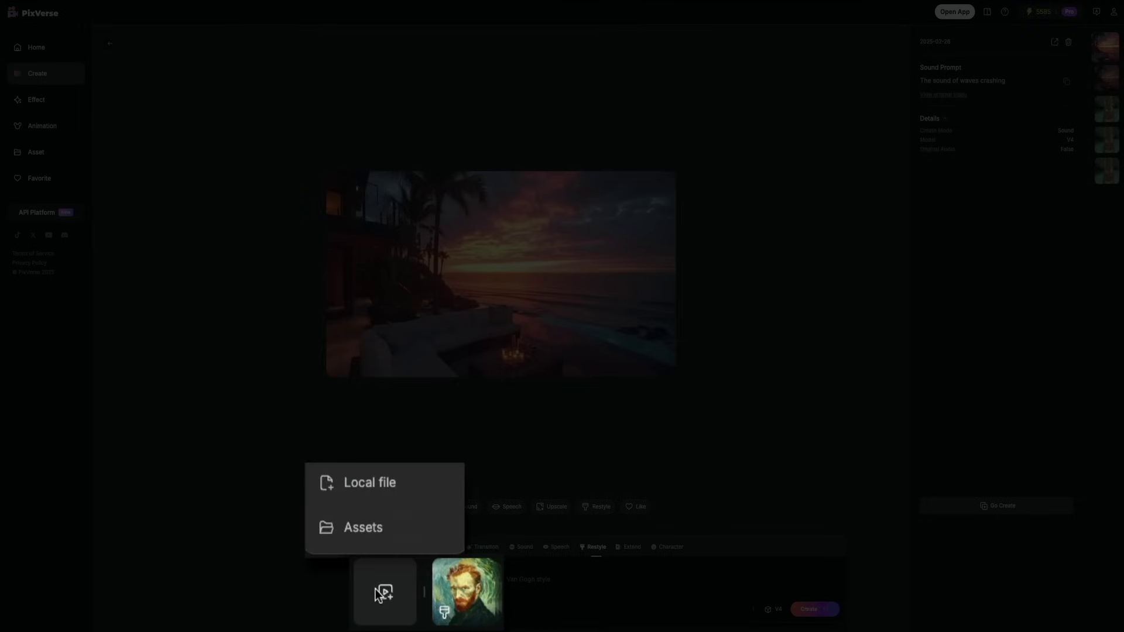
pyautogui.click(405, 477)
pyautogui.click(505, 303)
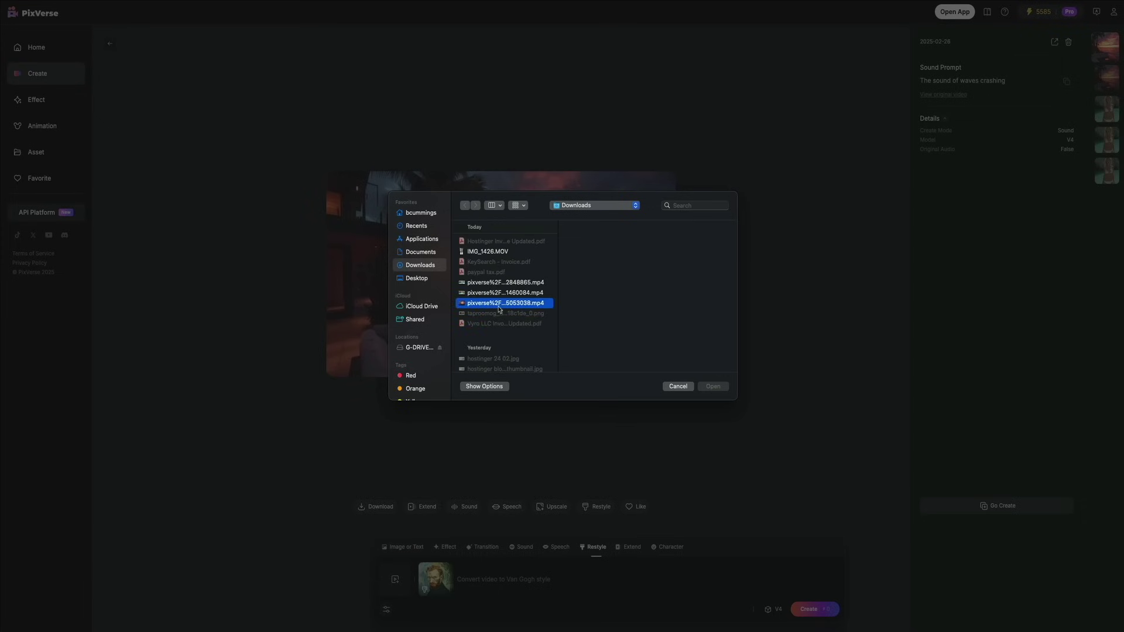
pyautogui.click(718, 388)
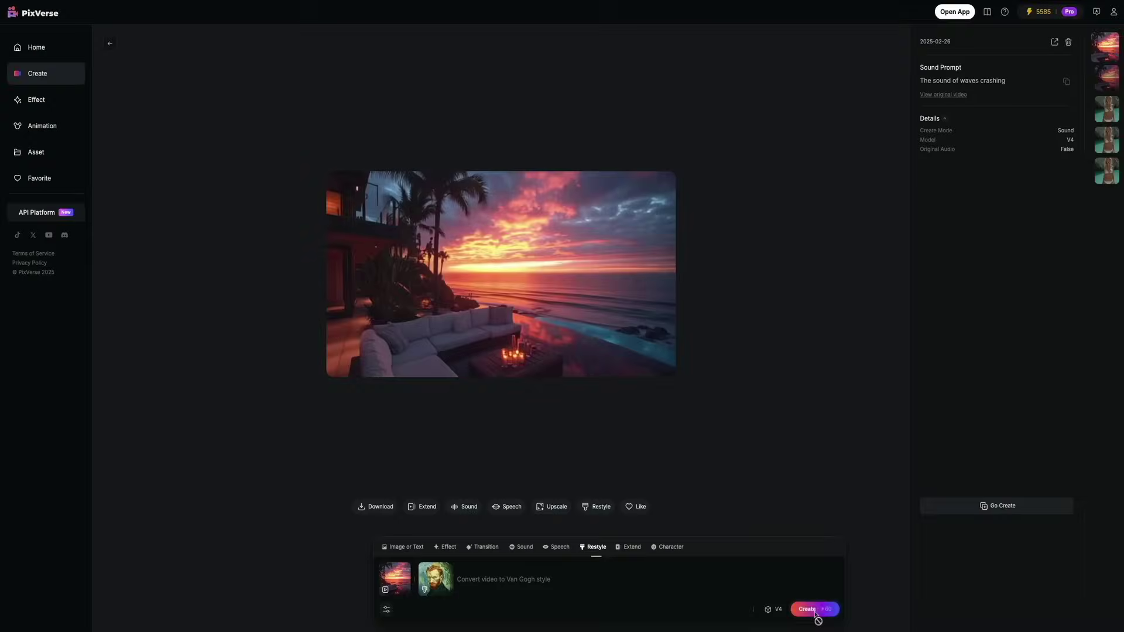
# Submit the Van Gogh restyle of the ocean sunset video as a V4 Restyle job.
pyautogui.click(816, 615)
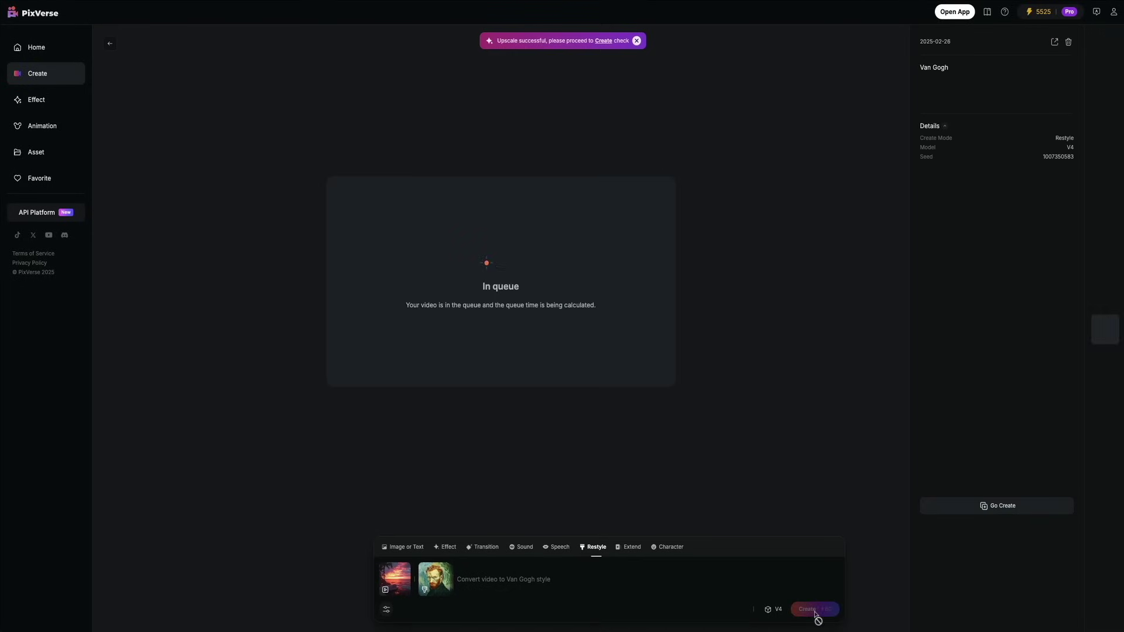